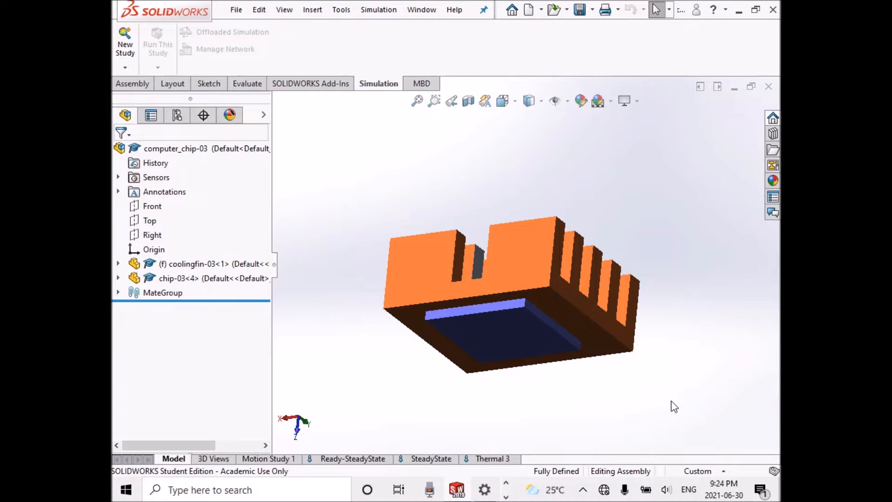
Create a new thermal study named Transient for the chip and cooling fin assembly.
{"action": "left_click", "coordinate": [124, 48]}
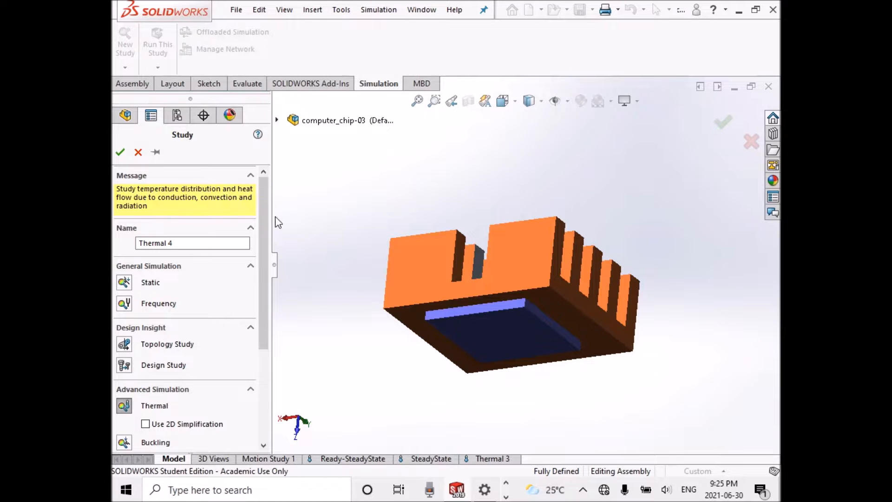
{"action": "left_click_drag", "start_coordinate": [266, 217], "coordinate": [266, 302]}
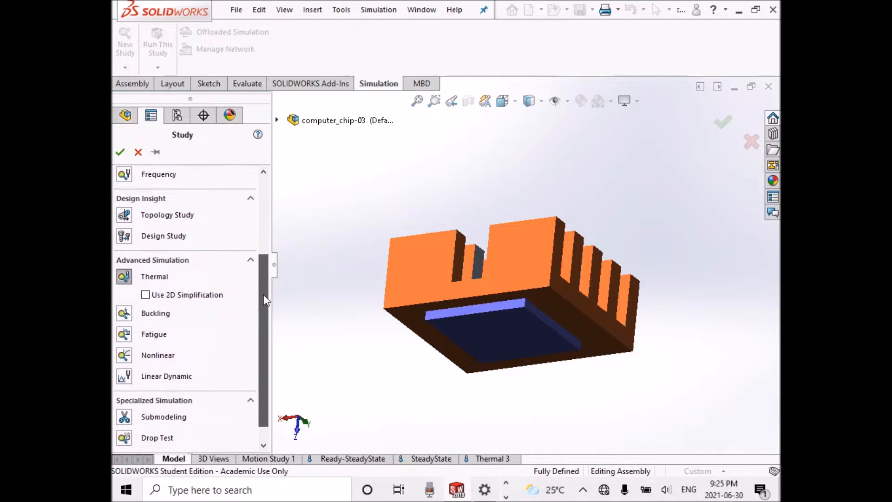
{"action": "left_click", "coordinate": [123, 282]}
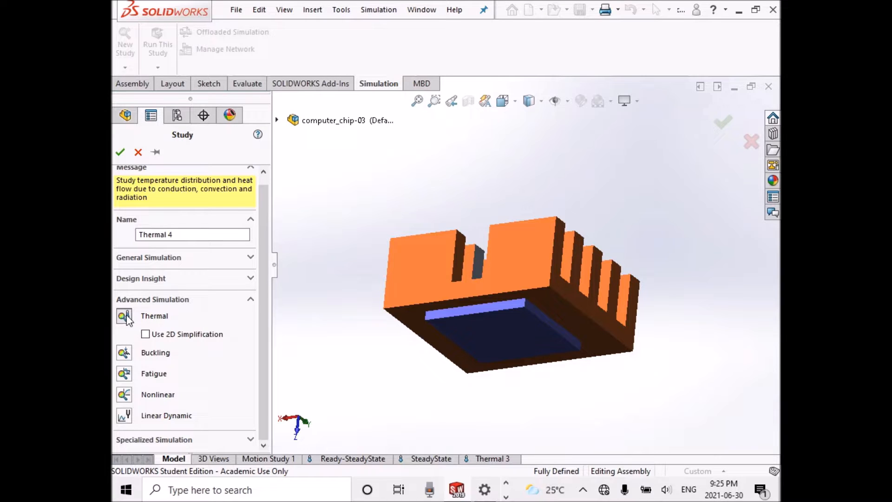
{"action": "left_click_drag", "start_coordinate": [191, 237], "coordinate": [125, 229]}
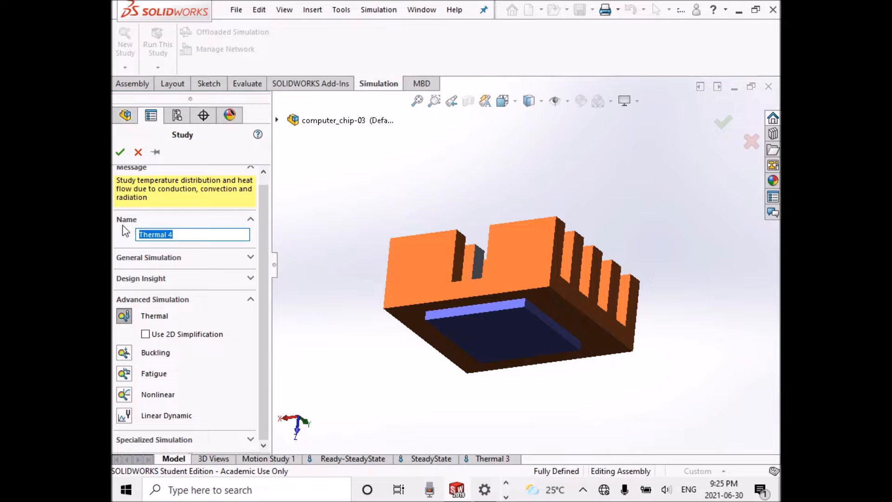
{"action": "type", "text": "Transient"}
{"action": "left_click", "coordinate": [120, 152]}
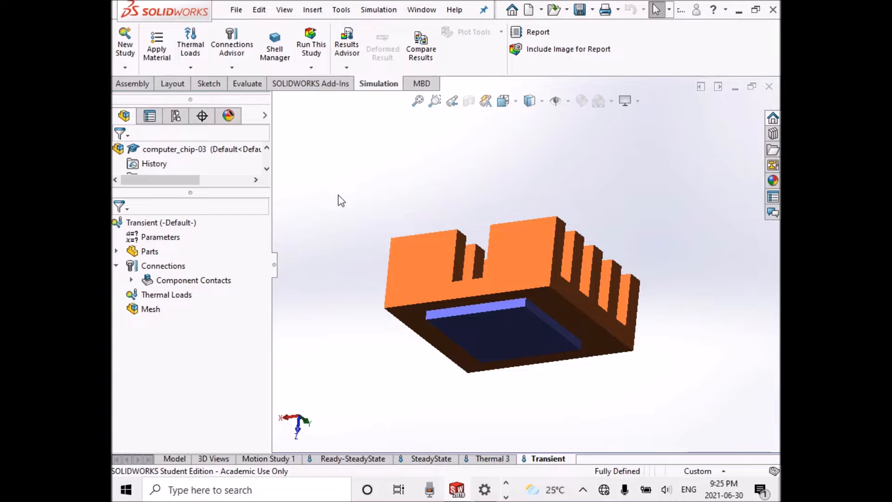
Set the Transient study's solution type to transient with a total time of 900 s and a time increment of 30 s.
{"action": "right_click", "coordinate": [180, 225]}
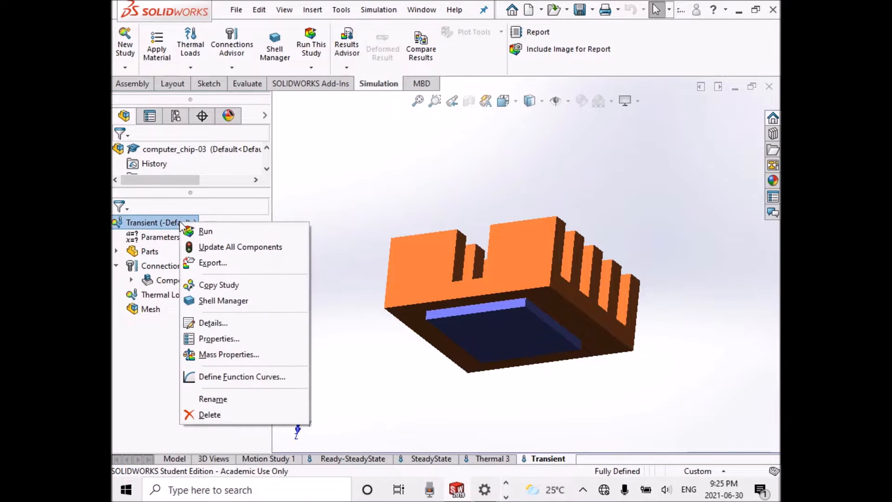
{"action": "left_click", "coordinate": [222, 344]}
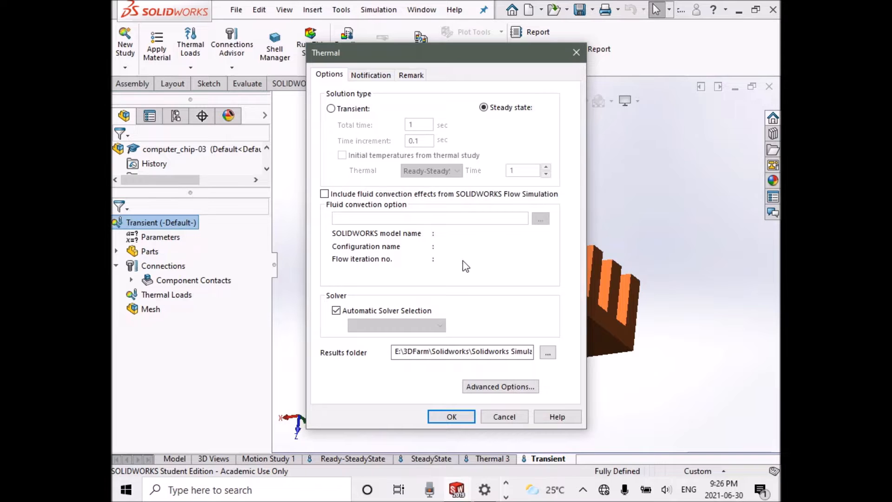
{"action": "left_click", "coordinate": [332, 109]}
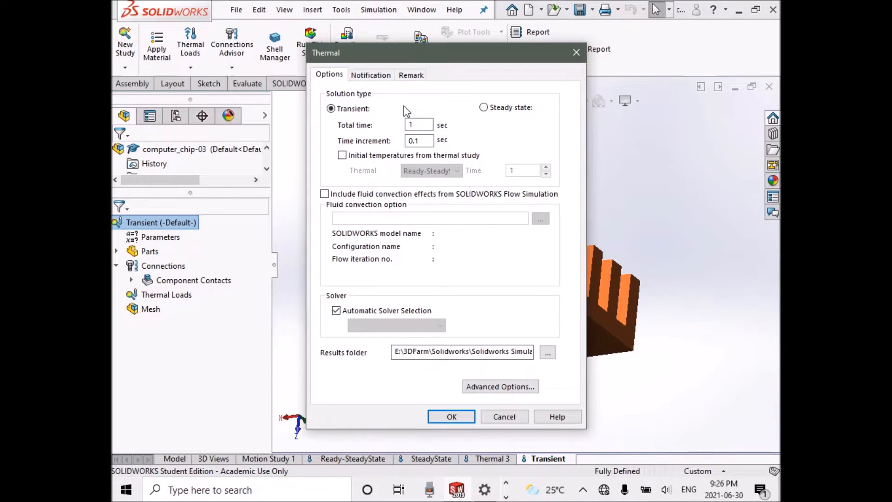
{"action": "left_click", "coordinate": [416, 125]}
{"action": "double_click", "coordinate": [417, 125]}
{"action": "type", "text": "900"}
{"action": "double_click", "coordinate": [424, 140]}
{"action": "type", "text": "30"}
{"action": "left_click", "coordinate": [454, 418]}
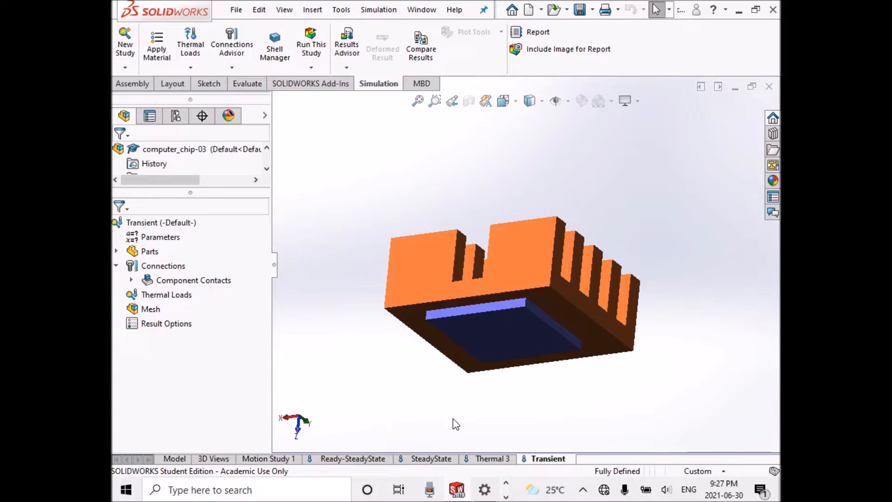
Copy the parts' material definitions from the SteadyState study to the Transient study and return to the Transient study.
{"action": "left_click", "coordinate": [431, 459]}
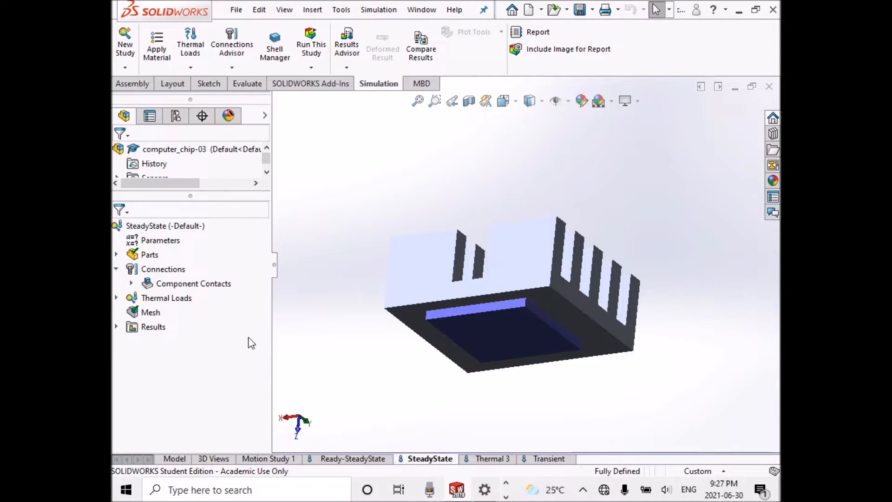
{"action": "left_click", "coordinate": [156, 256]}
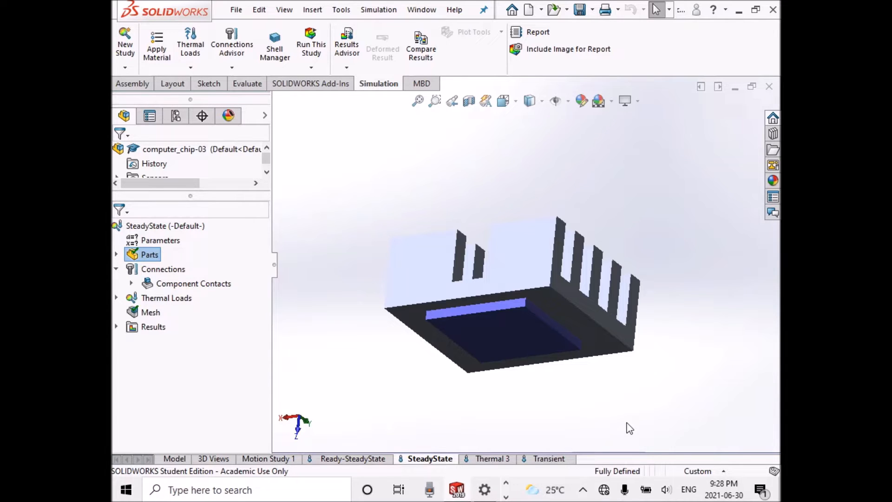
{"action": "left_click", "coordinate": [544, 459]}
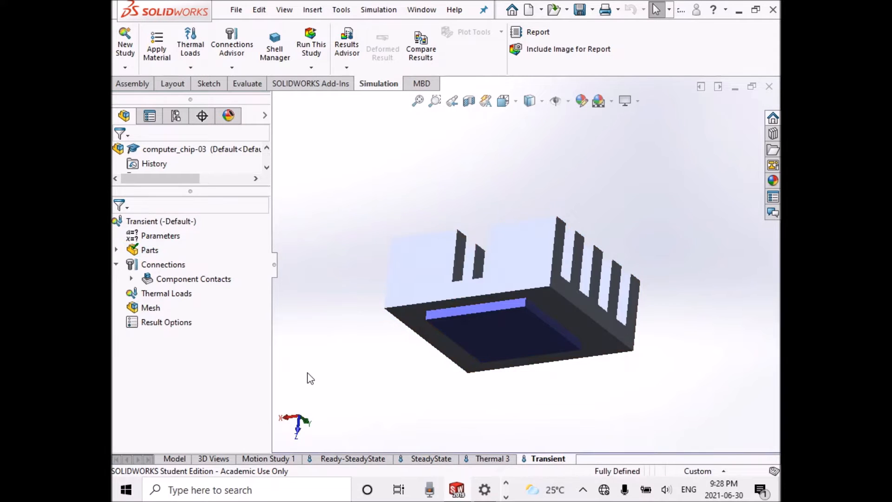
Apply an initial temperature of 300 Kelvin to the coolingfin-03 and chip-03 components in the Transient study.
{"action": "right_click", "coordinate": [180, 300]}
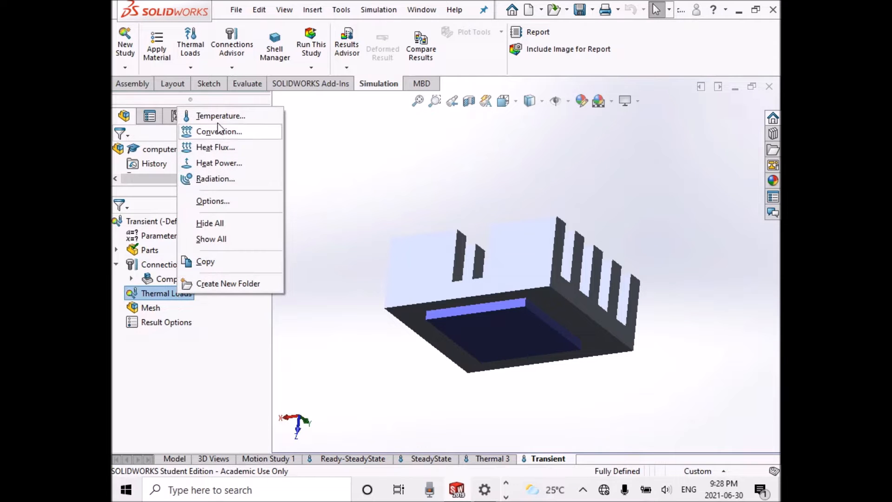
{"action": "left_click", "coordinate": [191, 116]}
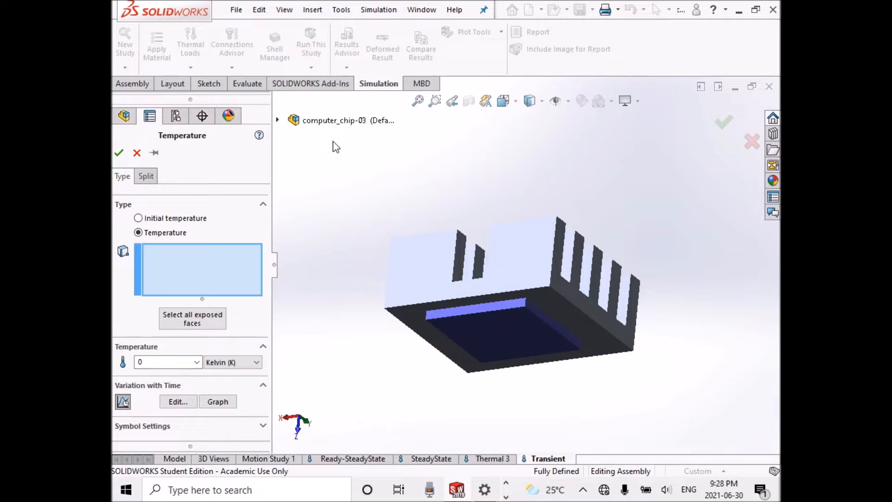
{"action": "left_click", "coordinate": [140, 219]}
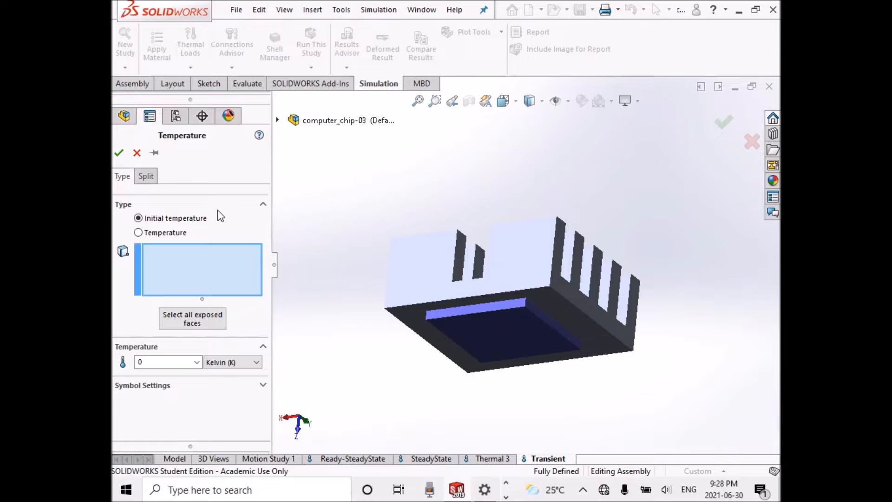
{"action": "left_click", "coordinate": [277, 120]}
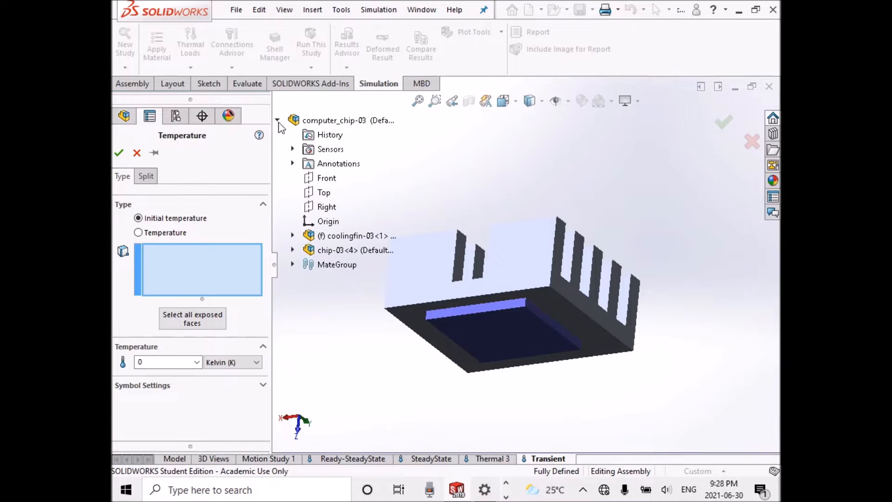
{"action": "left_click", "coordinate": [342, 239]}
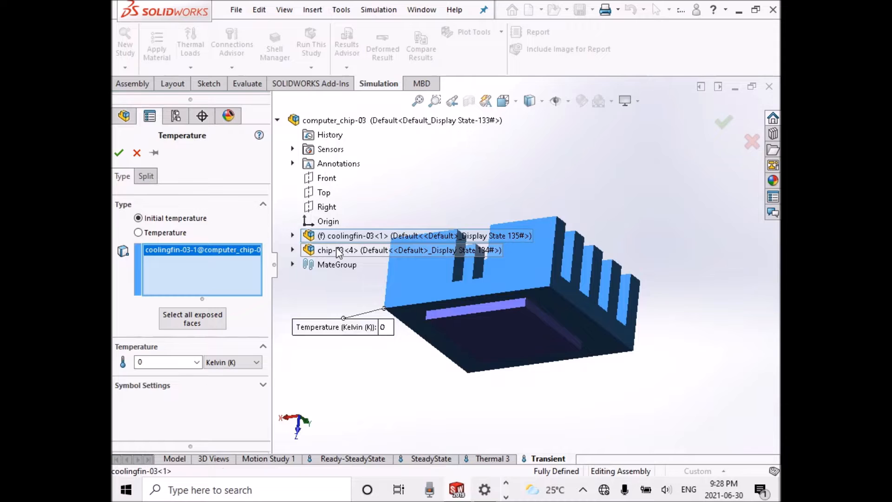
{"action": "left_click", "coordinate": [339, 251]}
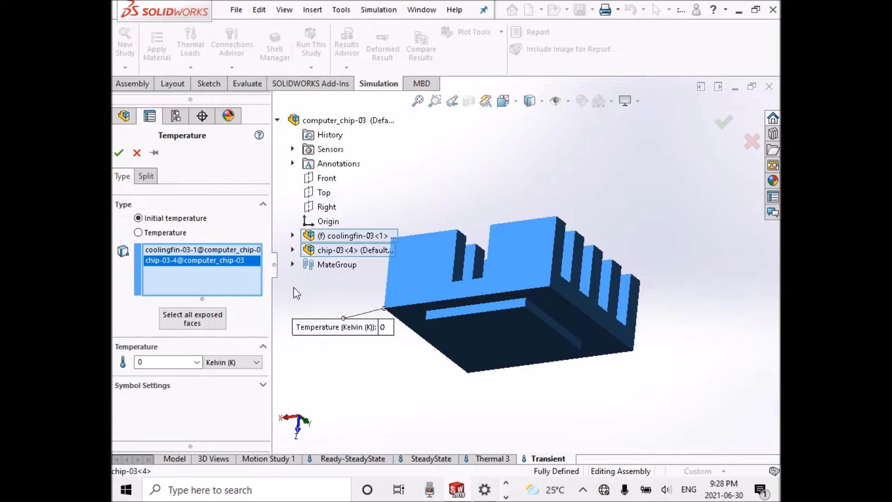
{"action": "left_click", "coordinate": [187, 361]}
{"action": "type", "text": "300"}
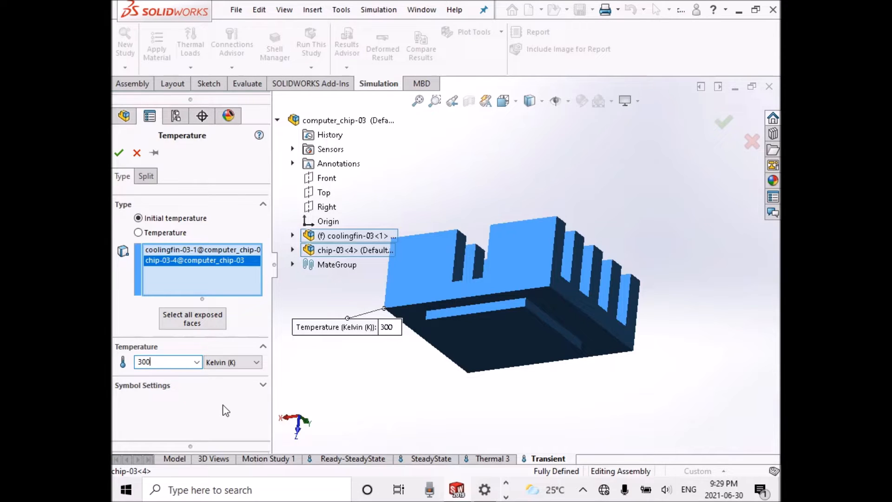
{"action": "left_click", "coordinate": [118, 153]}
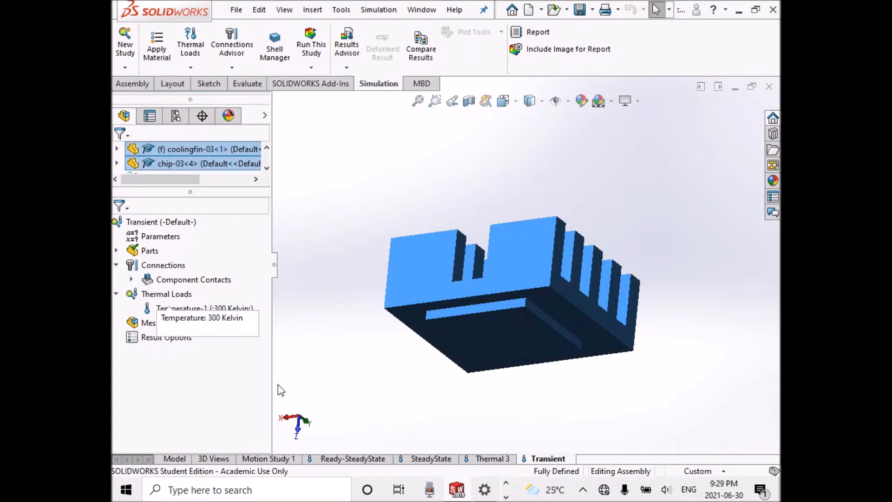
Copy the heat power and convection thermal loads from the SteadyState study to the Transient study.
{"action": "left_click", "coordinate": [416, 457]}
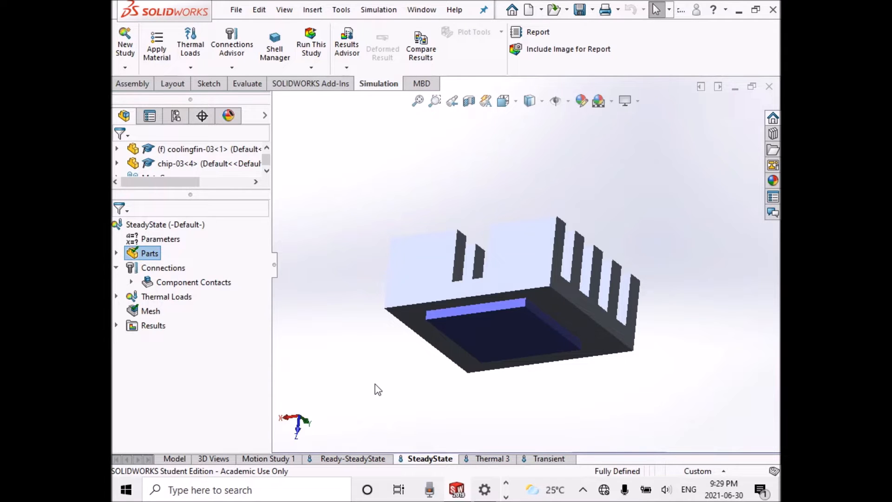
{"action": "left_click", "coordinate": [116, 297]}
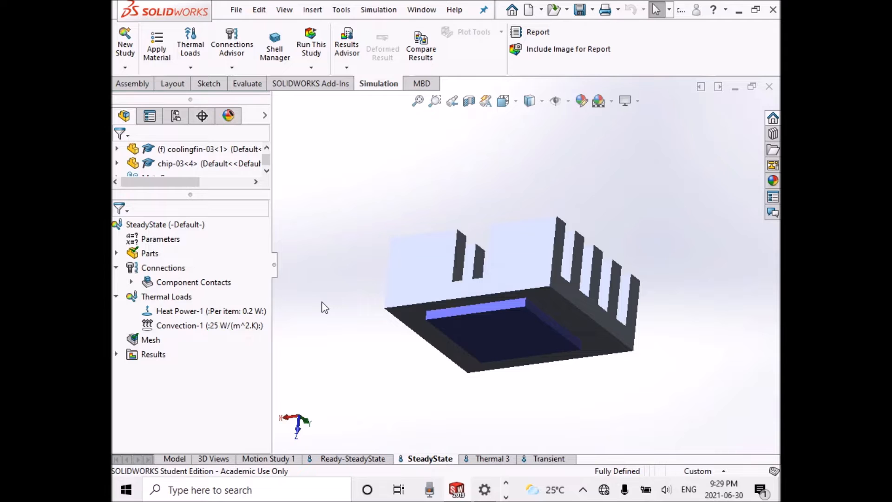
{"action": "left_click_drag", "start_coordinate": [180, 300], "coordinate": [553, 459]}
Add the folder E:\3DFarm\Thermal to the function curve library in the Simulation default library options.
{"action": "left_click", "coordinate": [379, 9]}
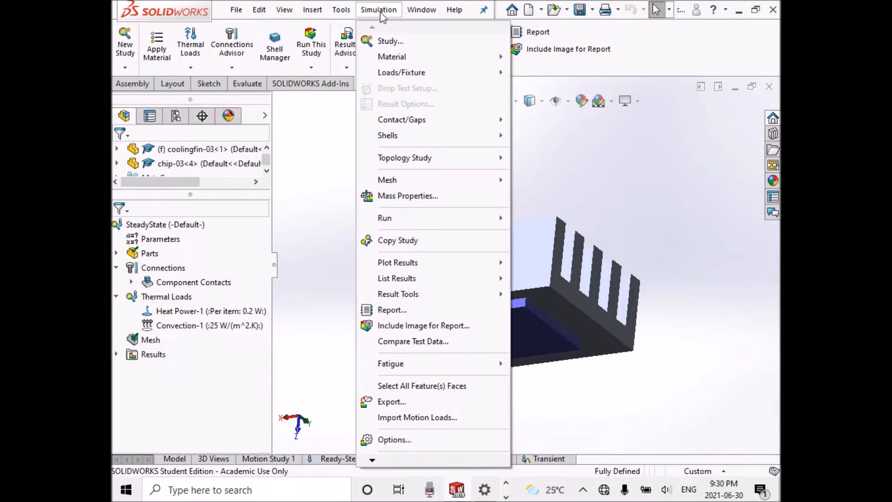
{"action": "left_click", "coordinate": [413, 440]}
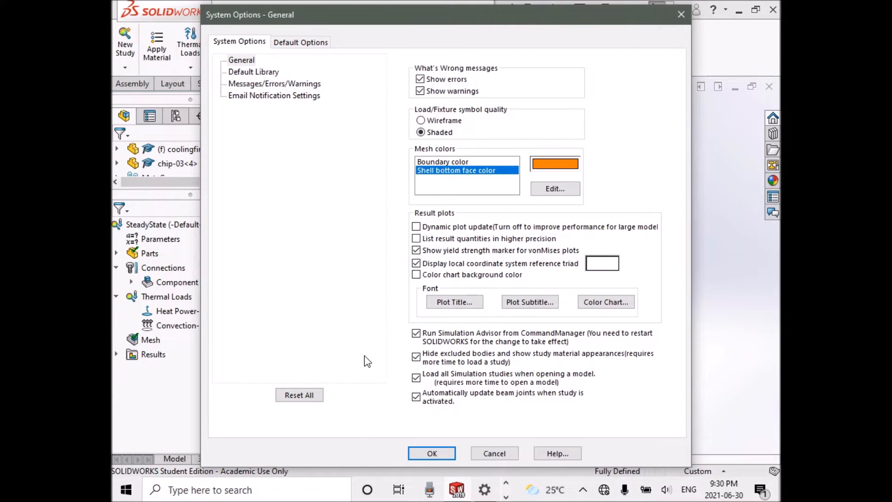
{"action": "left_click", "coordinate": [277, 73]}
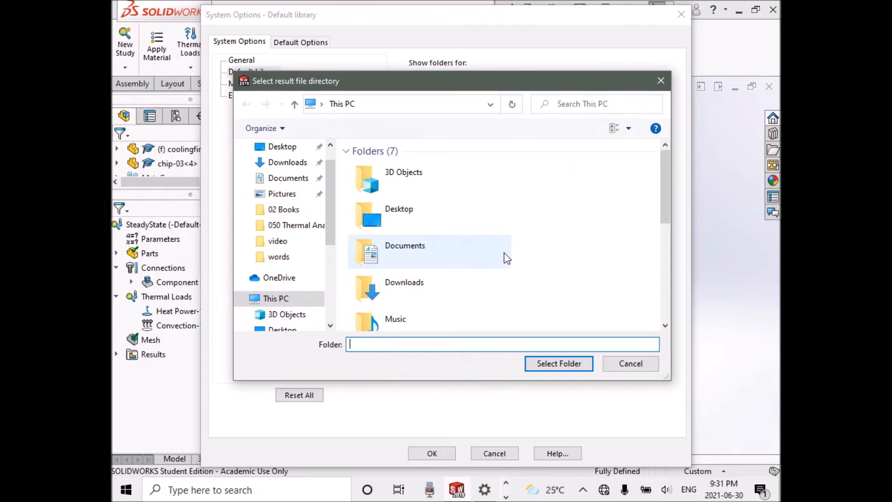
{"action": "scroll", "coordinate": [330, 251], "scroll_direction": "down", "scroll_amount": 4}
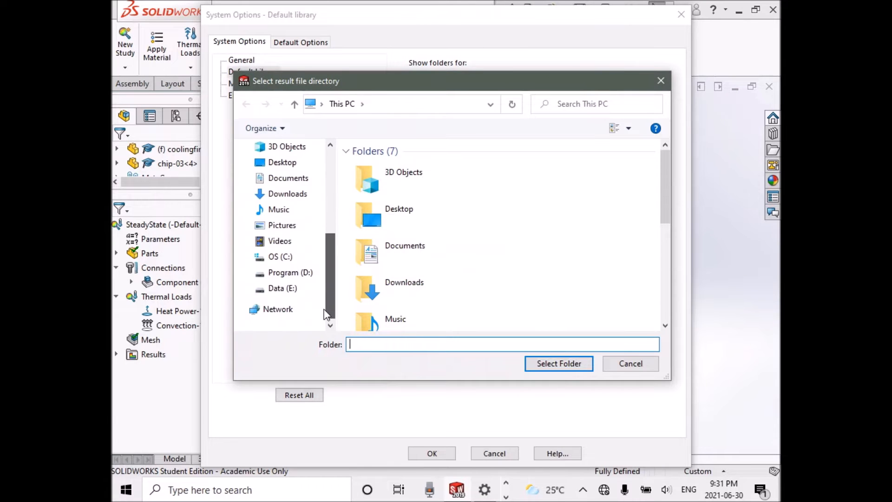
{"action": "left_click", "coordinate": [283, 288]}
{"action": "double_click", "coordinate": [372, 165]}
{"action": "double_click", "coordinate": [384, 250]}
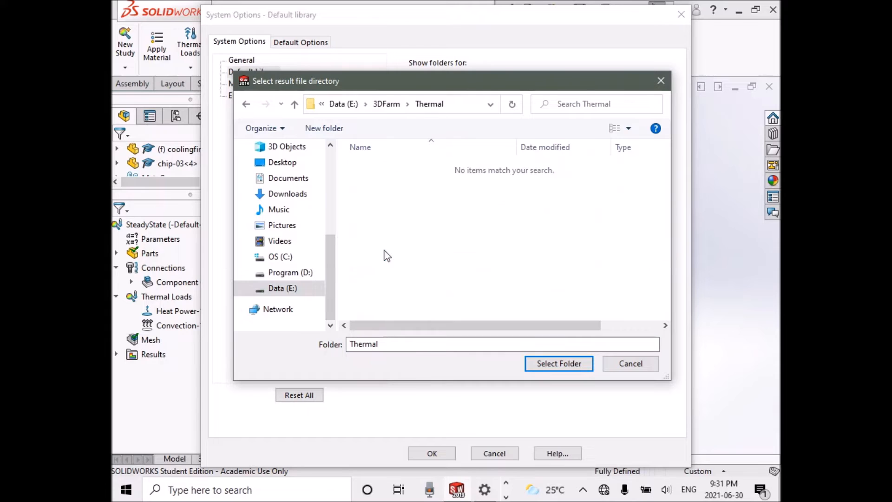
{"action": "left_click", "coordinate": [559, 364]}
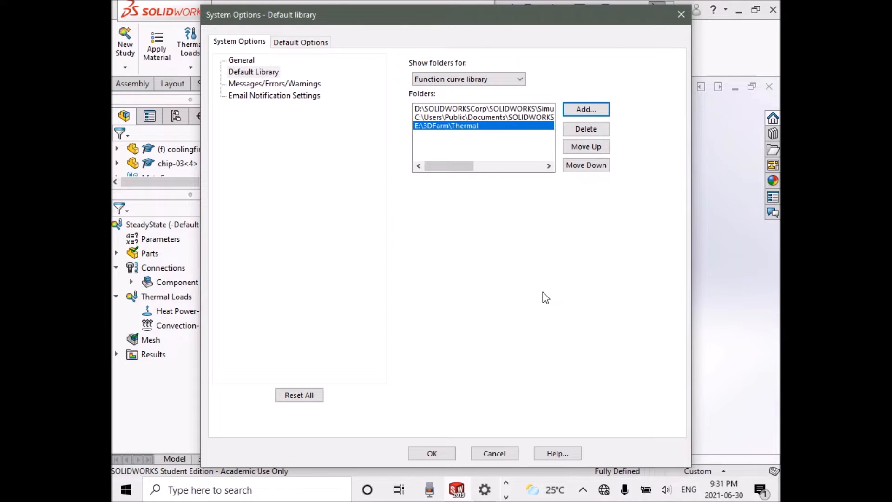
Move the E:\3DFarm\Thermal folder to the first place in the function curve library list and accept the options.
{"action": "left_click", "coordinate": [586, 147]}
{"action": "left_click", "coordinate": [587, 147]}
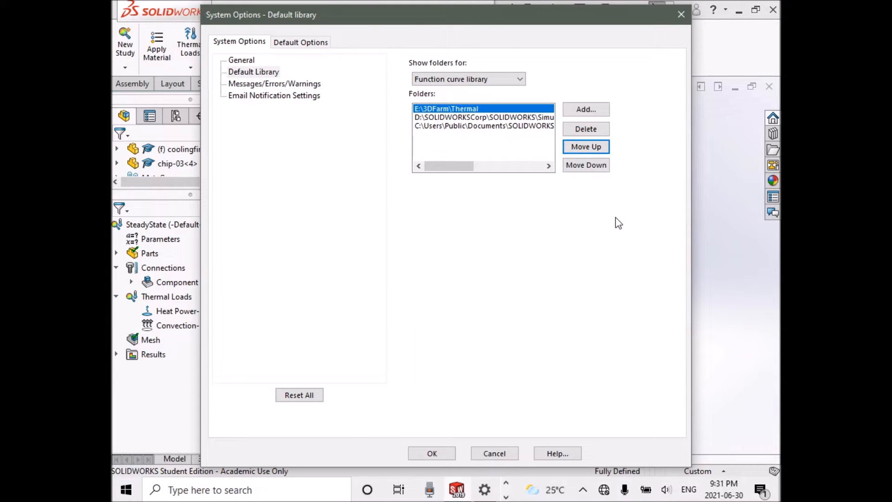
{"action": "left_click", "coordinate": [443, 453]}
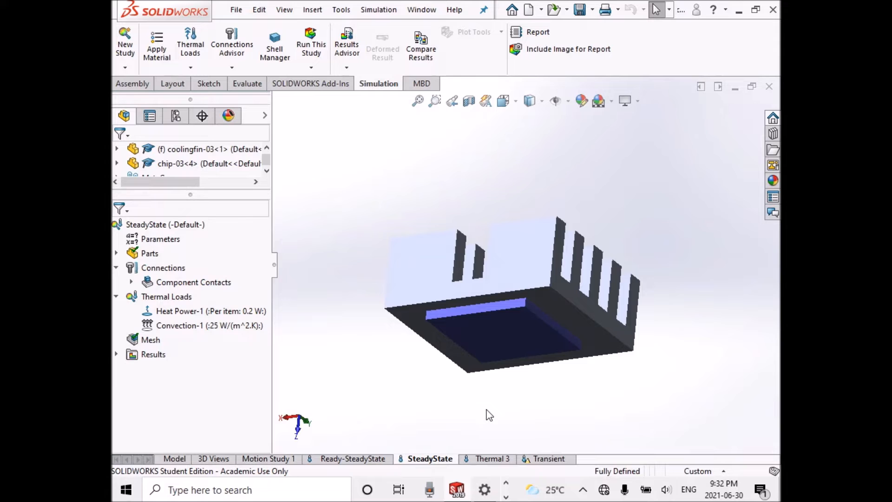
Edit the chip's heat power load in the Transient study and turn on its time curve.
{"action": "left_click", "coordinate": [549, 459]}
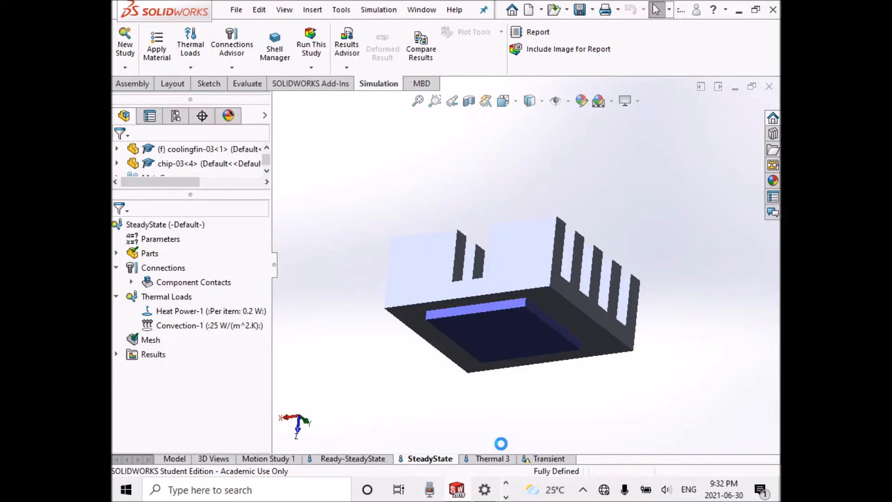
{"action": "left_click", "coordinate": [205, 323]}
{"action": "right_click", "coordinate": [205, 323]}
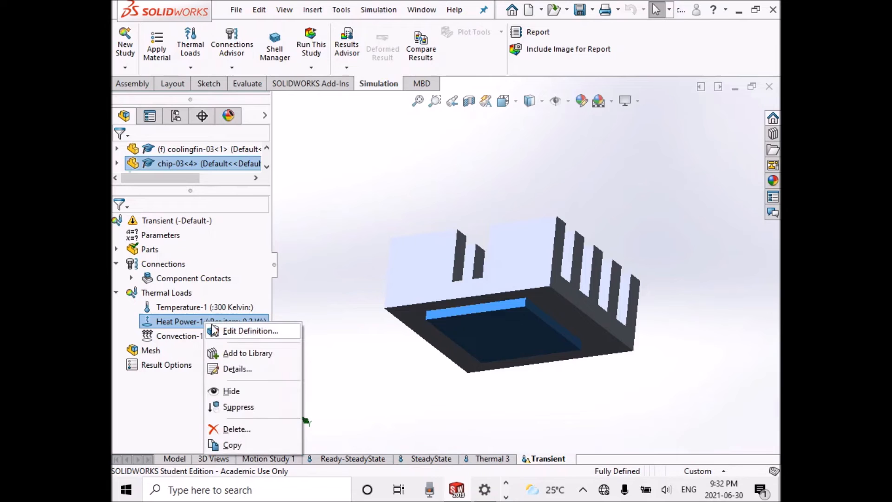
{"action": "left_click", "coordinate": [237, 337]}
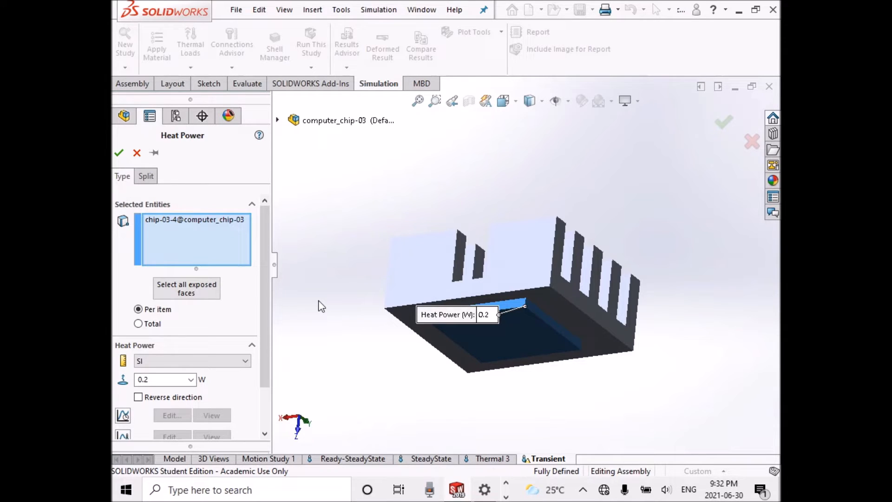
{"action": "scroll", "coordinate": [264, 342], "scroll_direction": "down", "scroll_amount": 2}
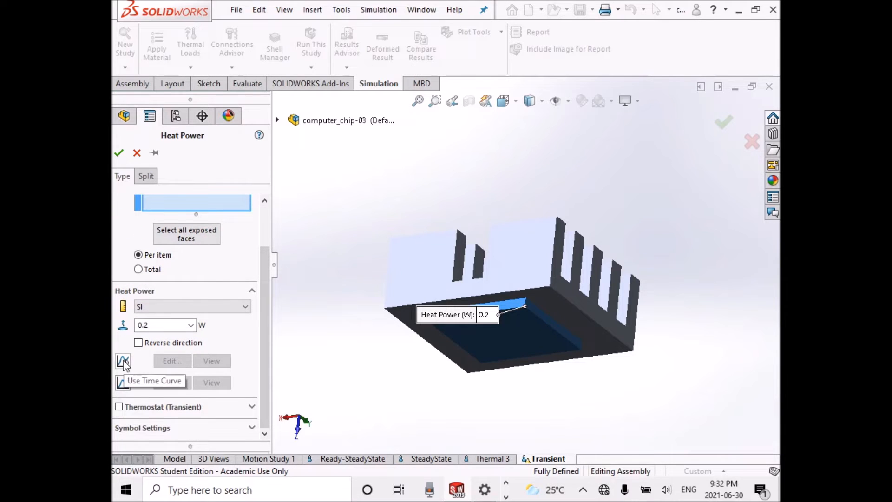
{"action": "left_click", "coordinate": [123, 361]}
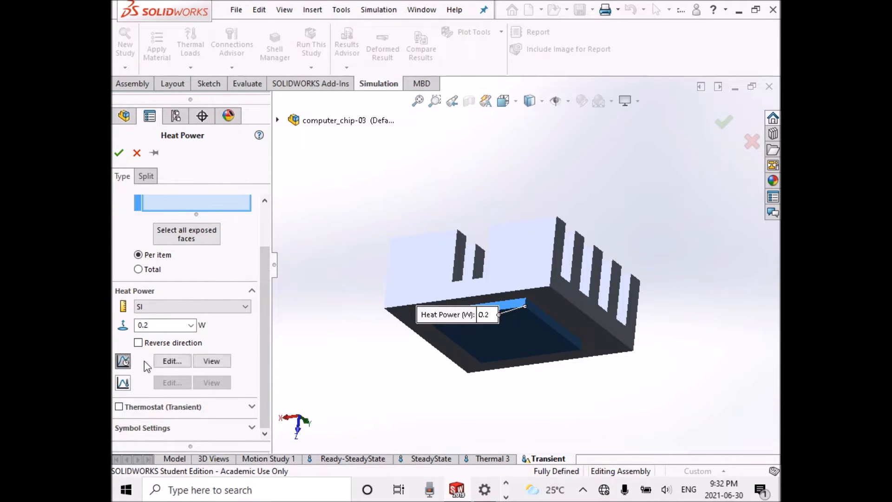
Load heatpower_curve from the E:\3DFarm\Thermal folder into the heat power's time curve editor and select its Time curve -2.
{"action": "left_click", "coordinate": [173, 362]}
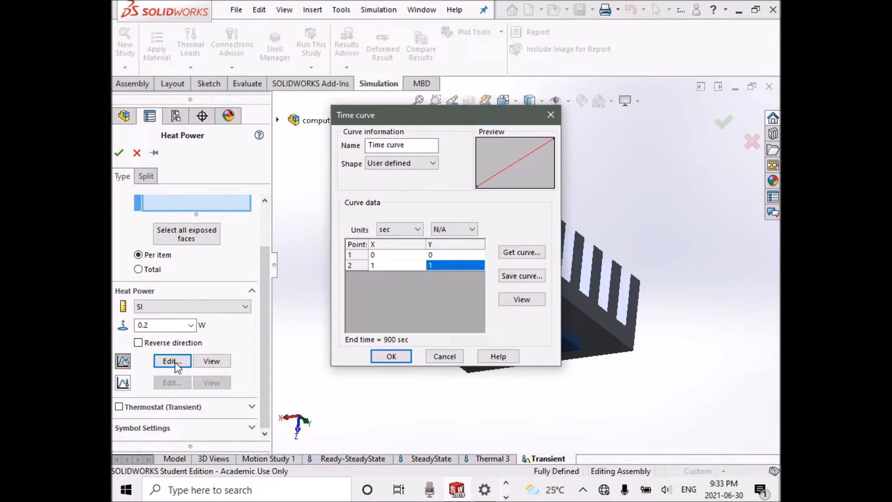
{"action": "left_click", "coordinate": [509, 254]}
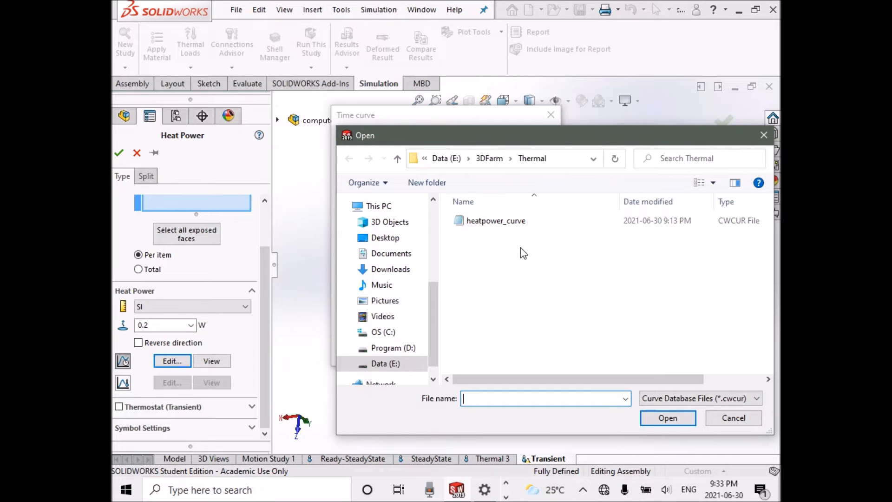
{"action": "left_click", "coordinate": [516, 222]}
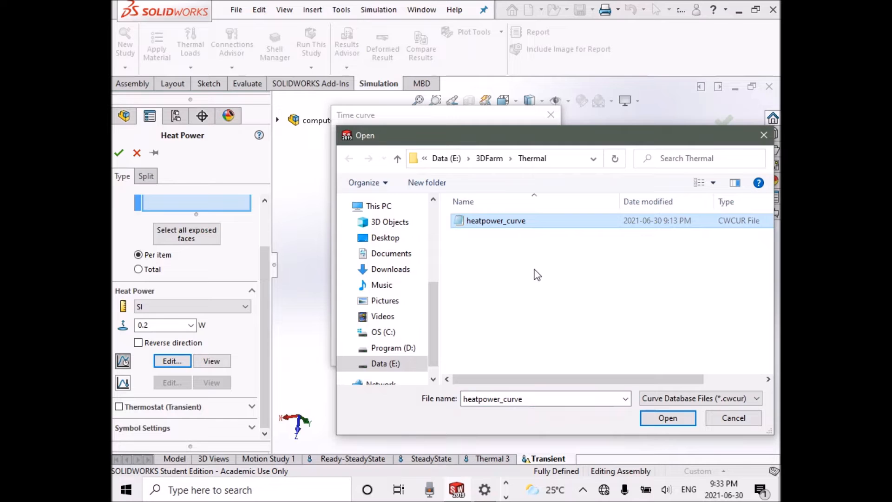
{"action": "left_click", "coordinate": [657, 421]}
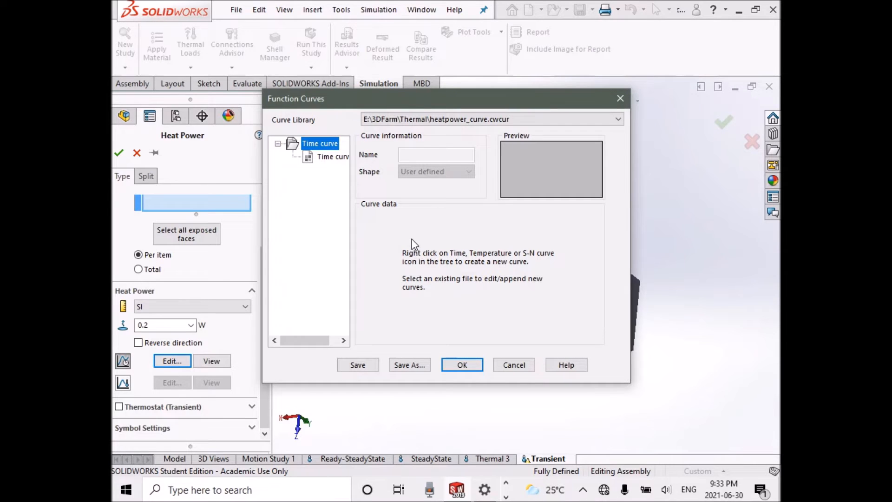
{"action": "left_click", "coordinate": [325, 157]}
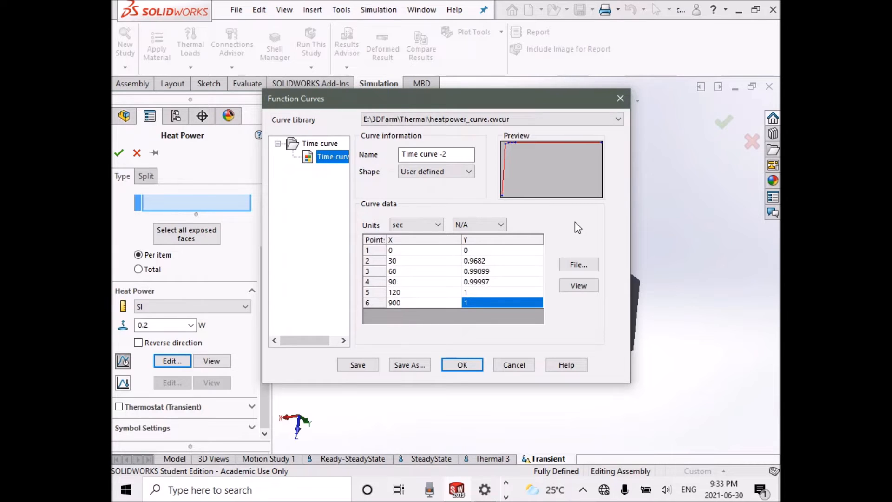
View the graph of Time curve -2, then accept the curve and the edited heat power load.
{"action": "left_click", "coordinate": [587, 285]}
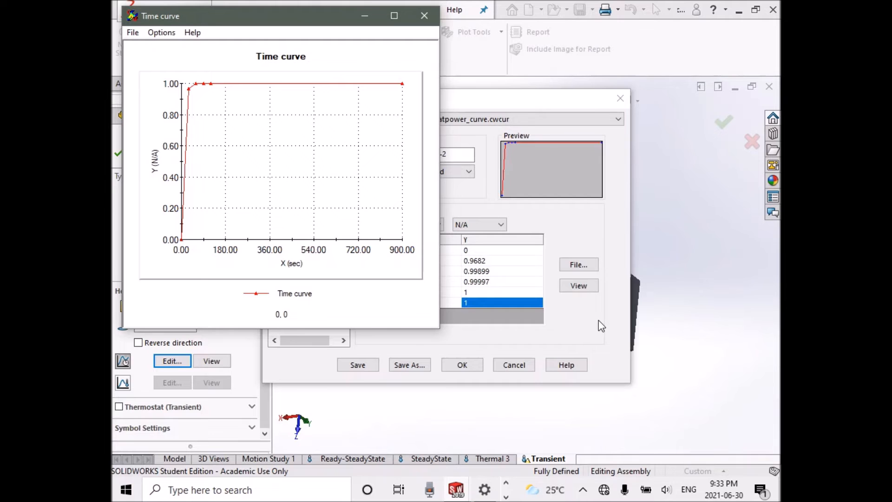
{"action": "left_click", "coordinate": [422, 19]}
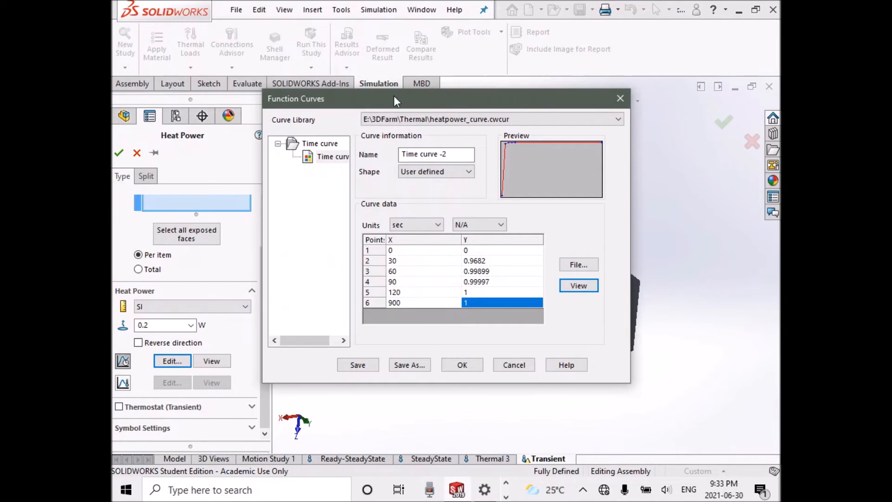
{"action": "left_click", "coordinate": [462, 370]}
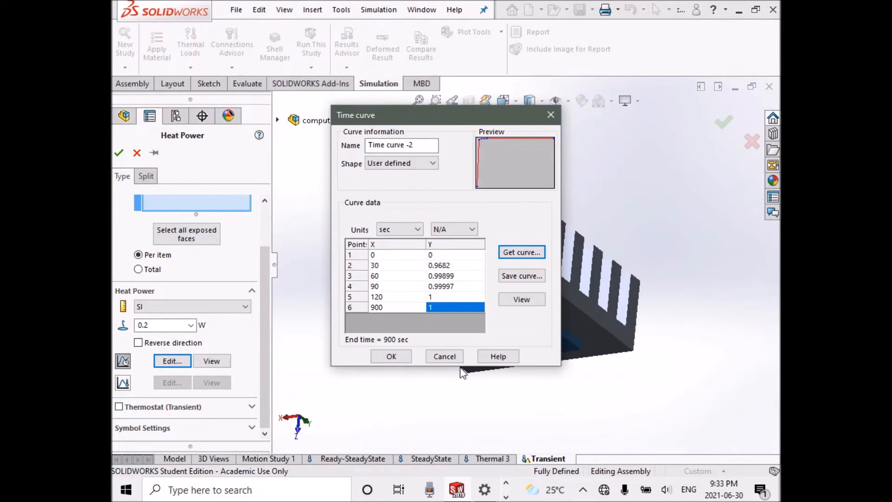
{"action": "left_click", "coordinate": [391, 356]}
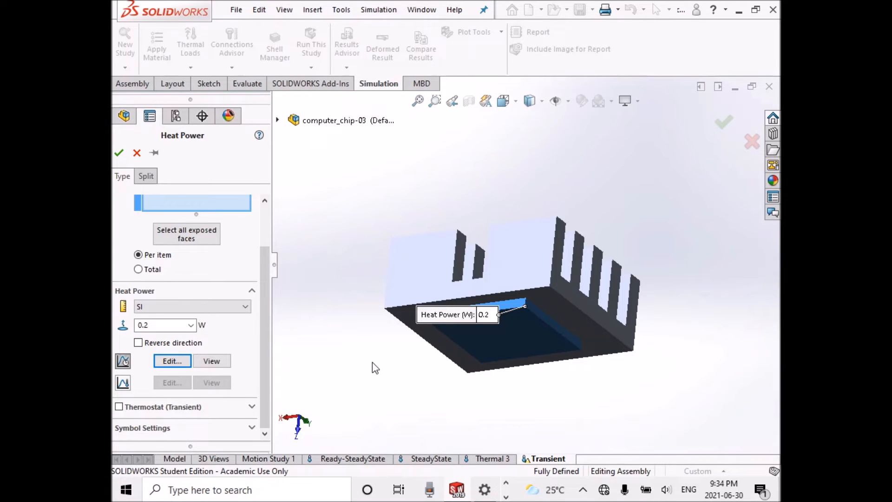
{"action": "left_click", "coordinate": [119, 152]}
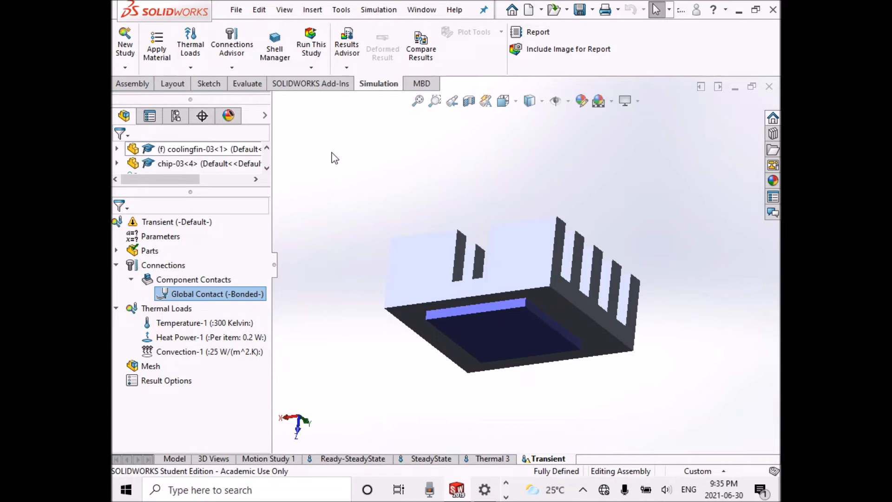
Mesh the Transient study at the default density with the Run (solve) the analysis option enabled.
{"action": "right_click", "coordinate": [159, 367]}
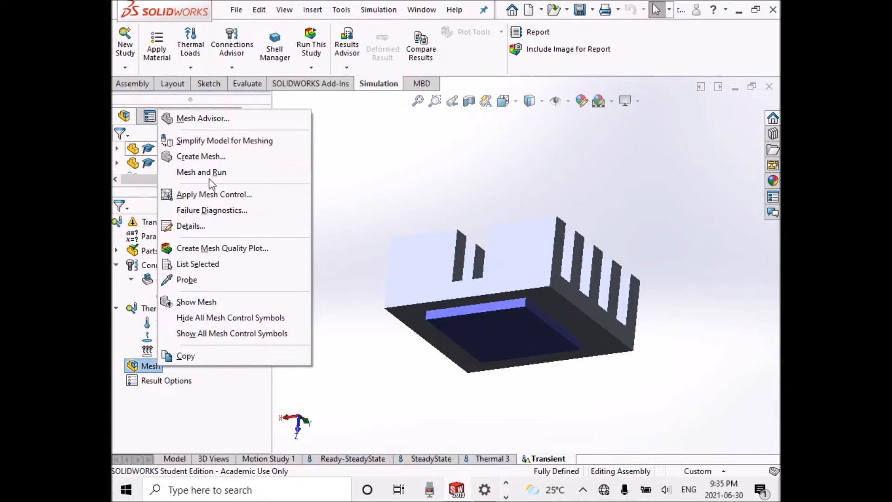
{"action": "left_click", "coordinate": [215, 160]}
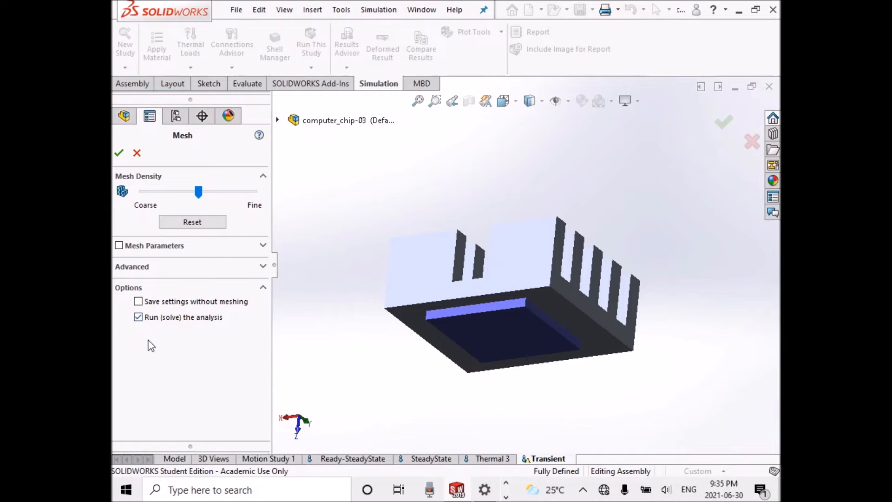
{"action": "left_click", "coordinate": [117, 158]}
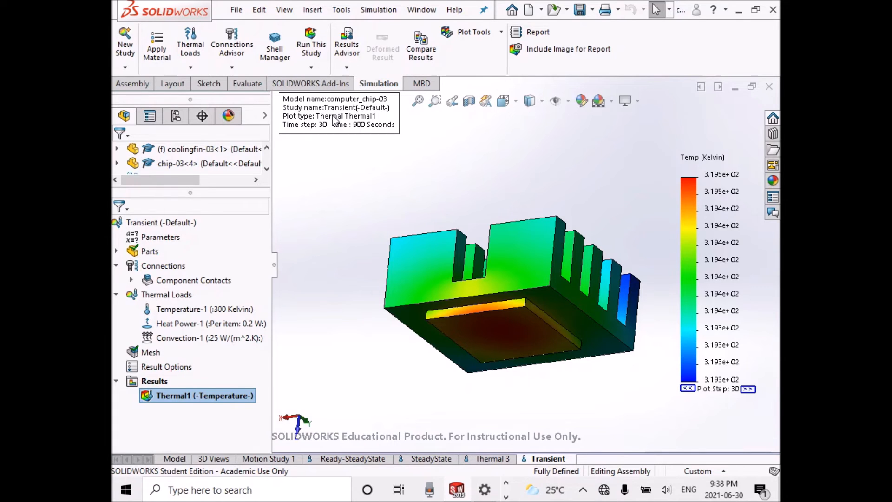
Edit the Thermal1 temperature plot to show plot step 1, keeping the unit in Kelvin.
{"action": "right_click", "coordinate": [203, 396]}
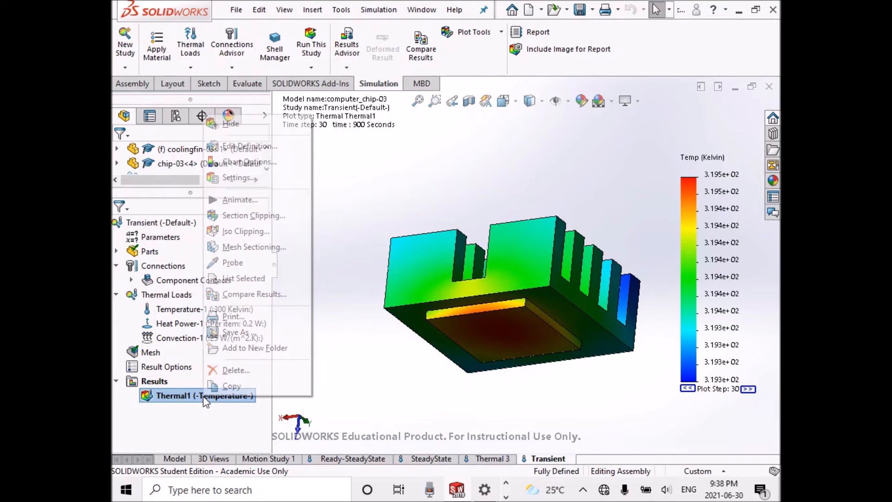
{"action": "left_click", "coordinate": [273, 146]}
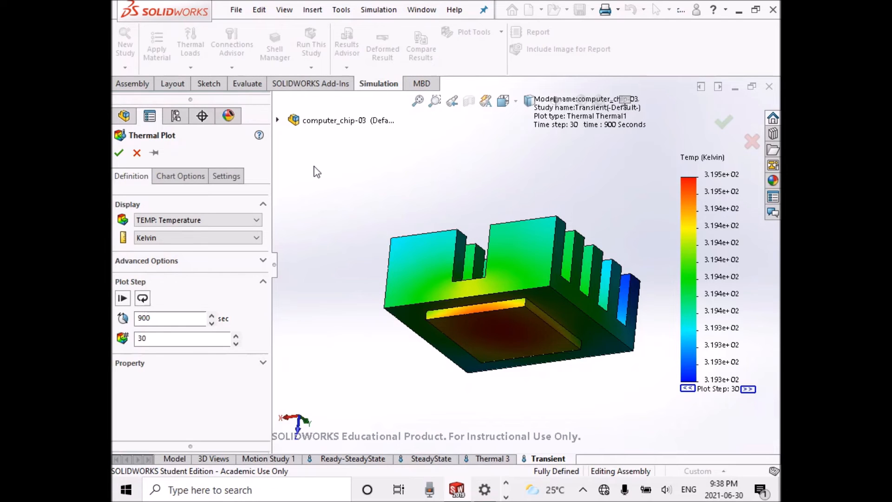
{"action": "left_click", "coordinate": [256, 240]}
{"action": "left_click", "coordinate": [256, 240]}
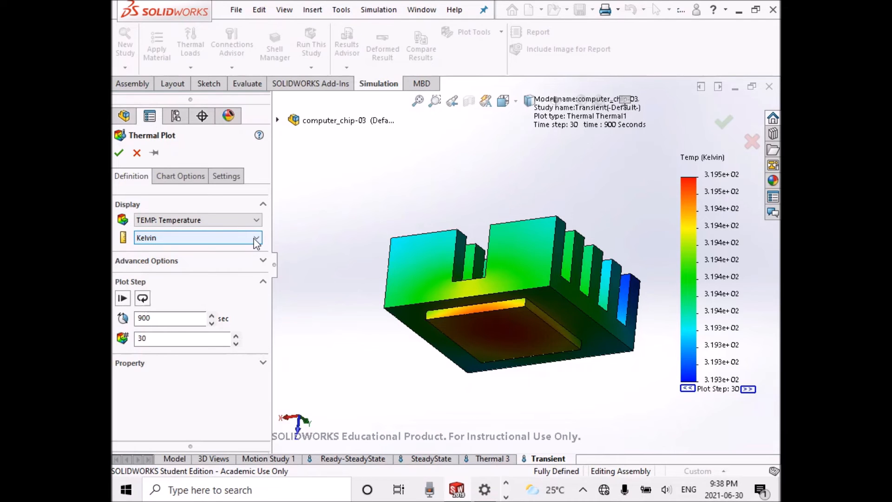
{"action": "double_click", "coordinate": [168, 338]}
{"action": "type", "text": "1"}
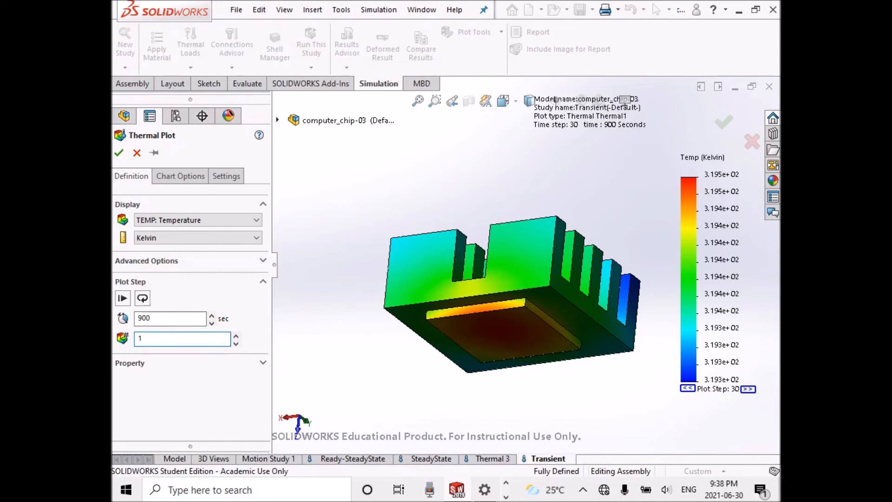
{"action": "left_click", "coordinate": [120, 153]}
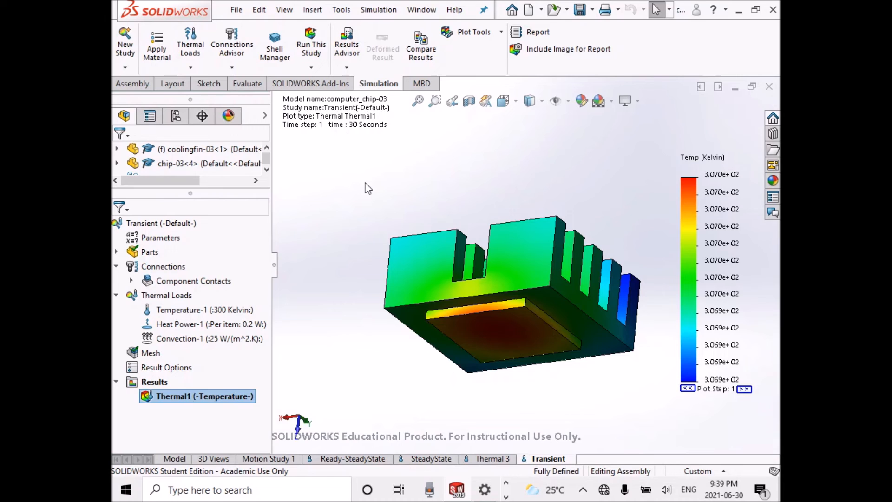
Define a second thermal plot showing temperature in Kelvin at plot step 30 (900 sec).
{"action": "right_click", "coordinate": [164, 384]}
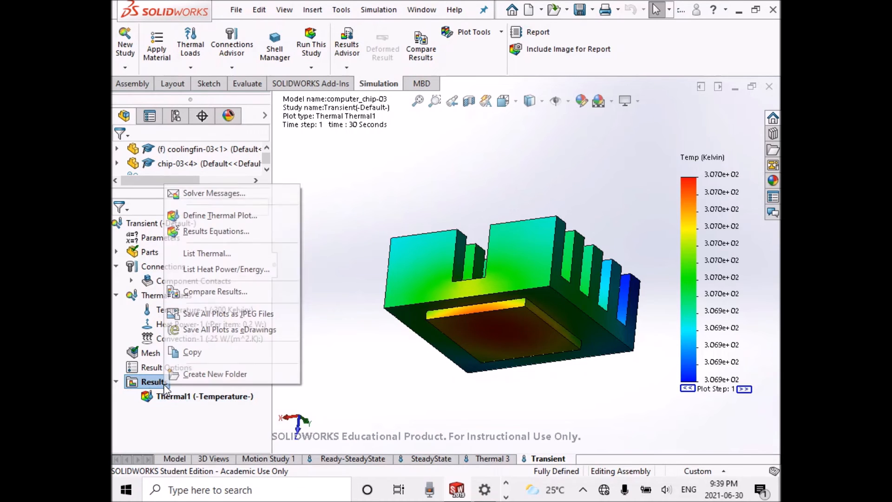
{"action": "left_click", "coordinate": [220, 216]}
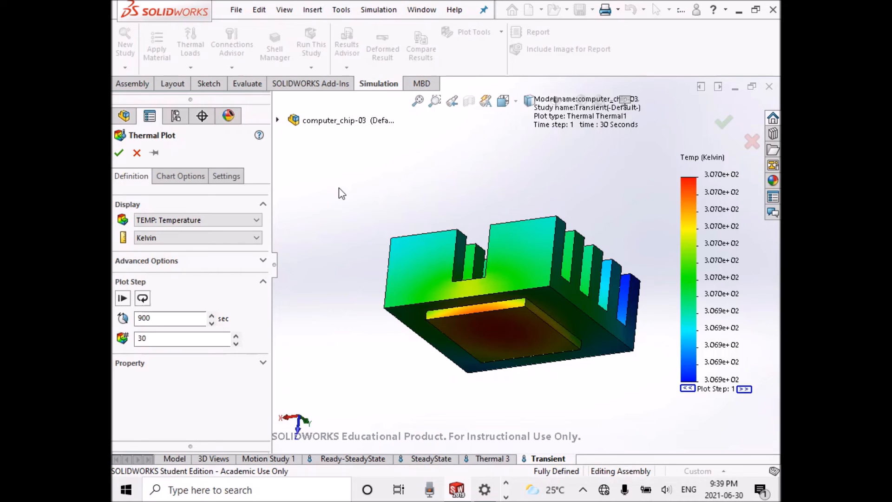
{"action": "left_click", "coordinate": [256, 239]}
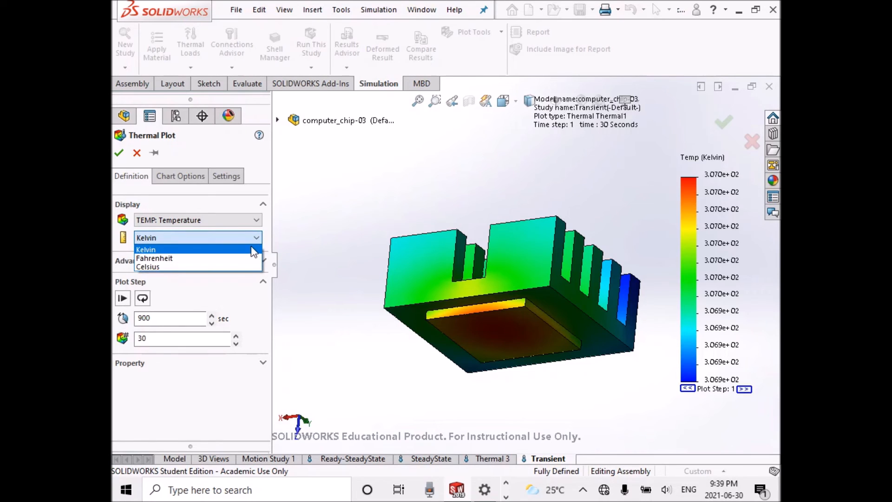
{"action": "left_click", "coordinate": [255, 250]}
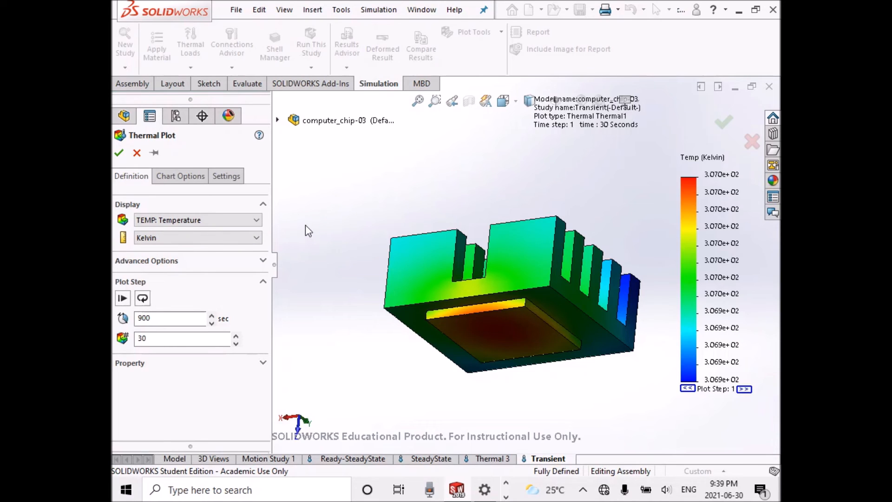
{"action": "left_click", "coordinate": [172, 340]}
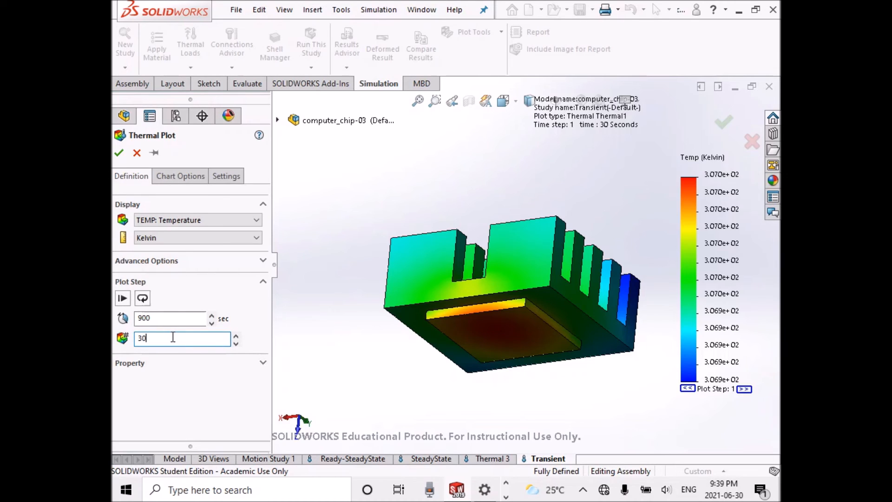
{"action": "left_click", "coordinate": [119, 152]}
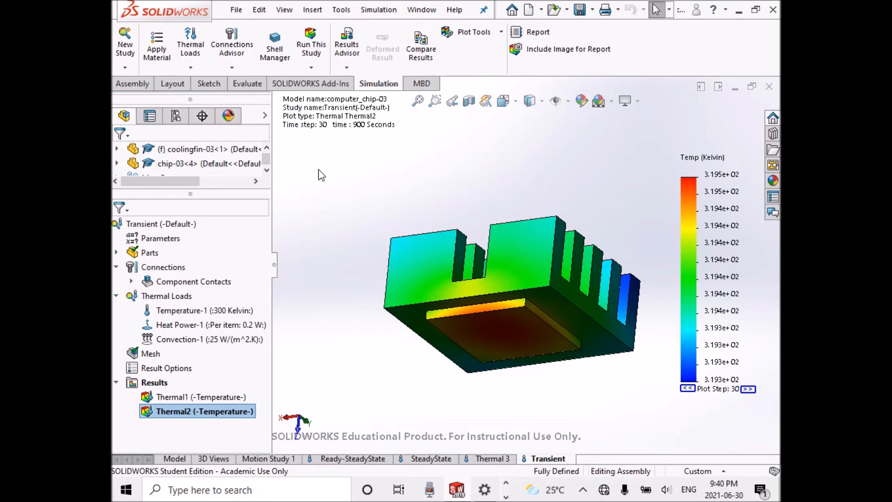
Show the Thermal1 plot and probe the temperature at the inner corner of the cooling fin's front slot.
{"action": "left_click", "coordinate": [213, 396]}
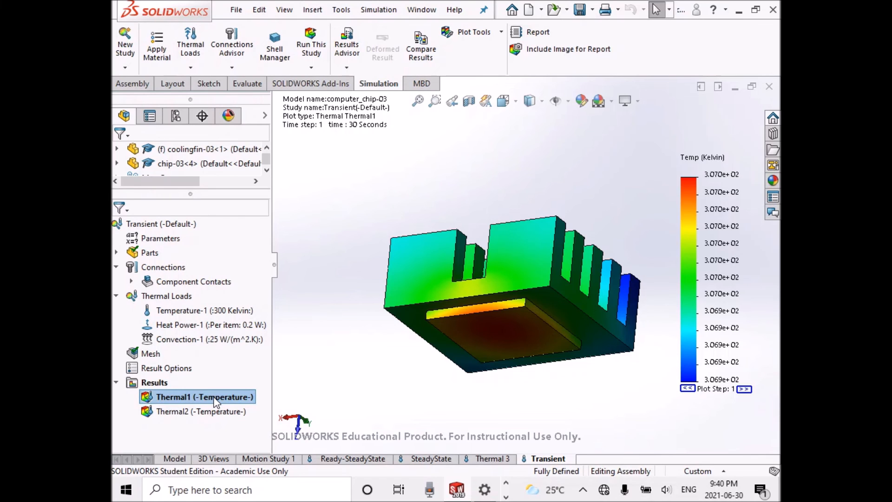
{"action": "right_click", "coordinate": [215, 400]}
{"action": "left_click", "coordinate": [264, 263]}
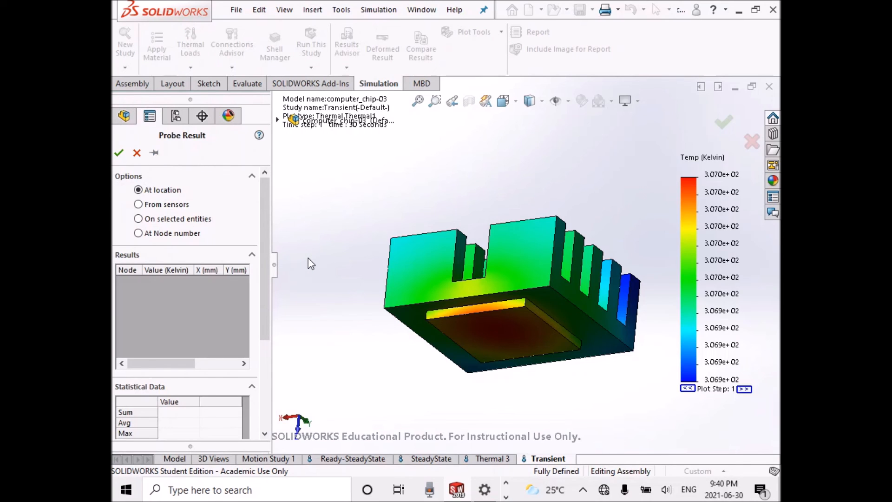
{"action": "left_click", "coordinate": [452, 281]}
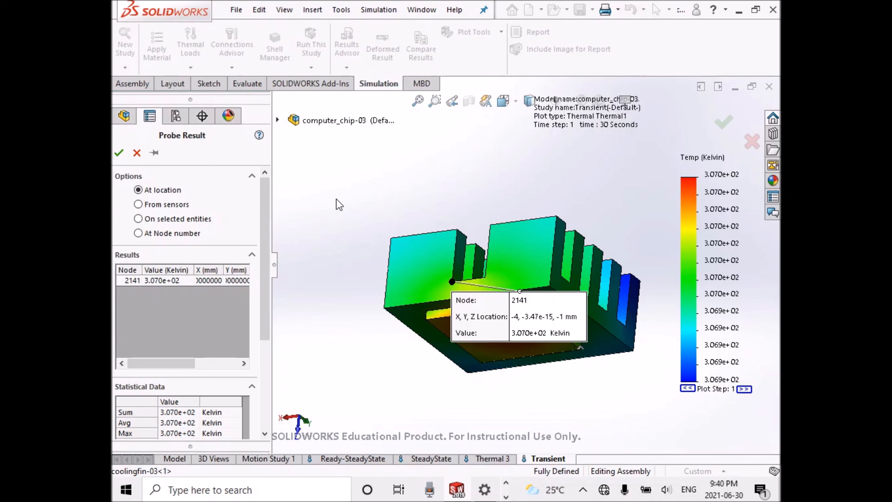
Generate the temperature response graph over time for the probed node, then close the graph and the probe.
{"action": "left_click_drag", "start_coordinate": [266, 223], "coordinate": [267, 339]}
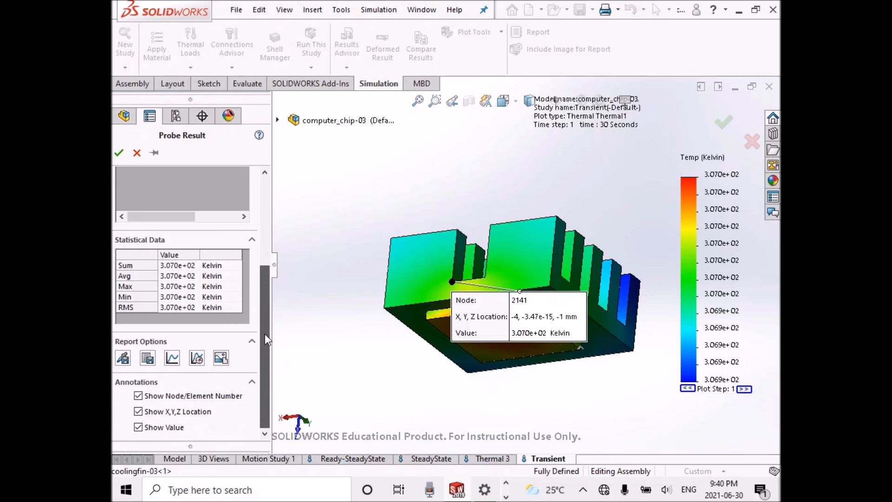
{"action": "left_click", "coordinate": [199, 362]}
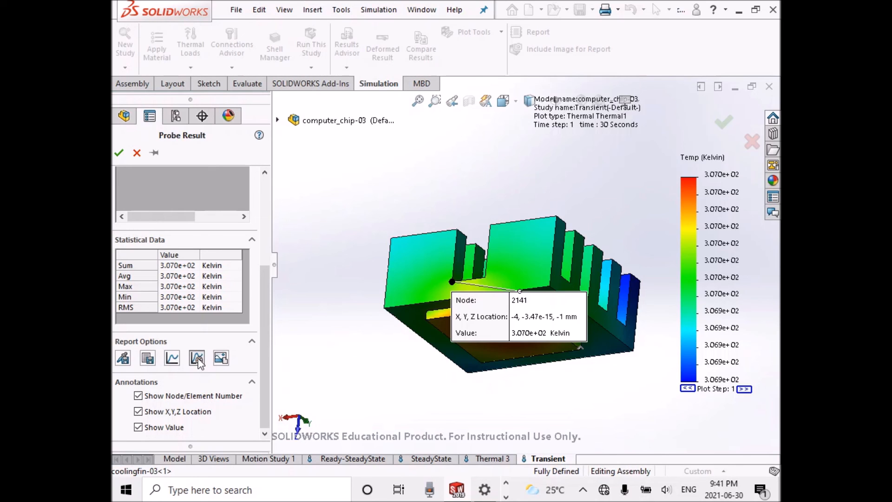
{"action": "left_click", "coordinate": [197, 358]}
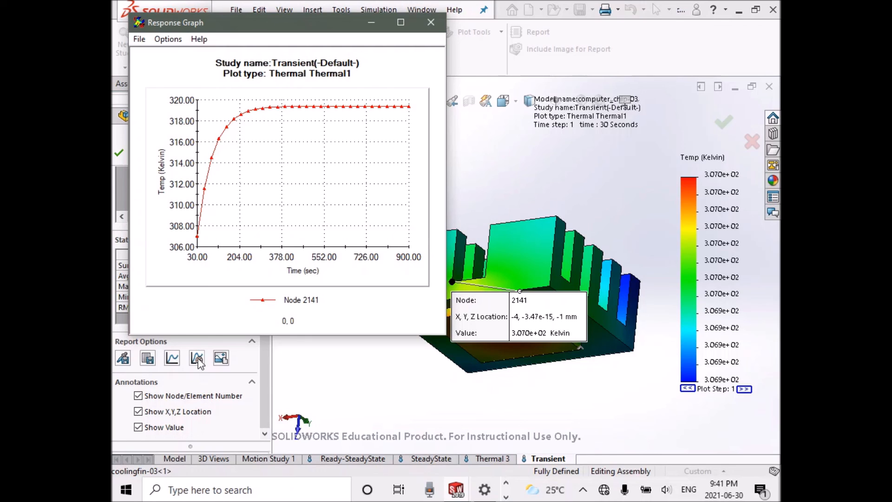
{"action": "left_click", "coordinate": [139, 40]}
{"action": "left_click", "coordinate": [159, 84]}
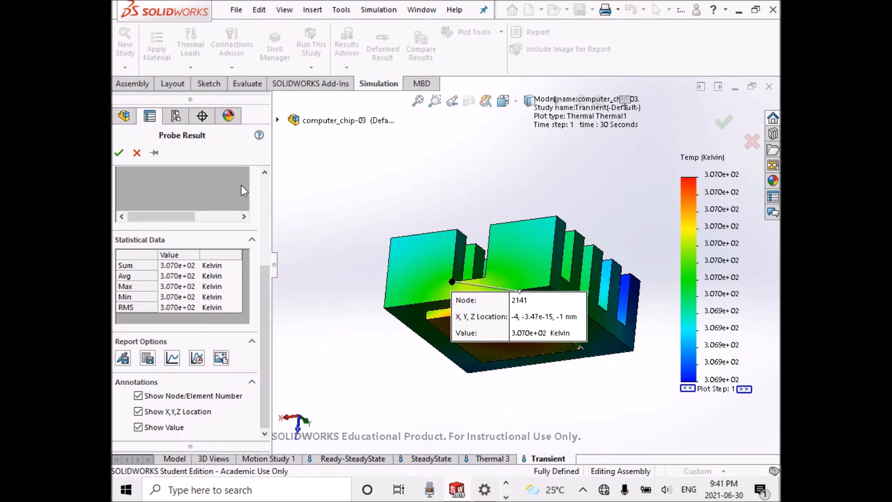
{"action": "left_click", "coordinate": [119, 153]}
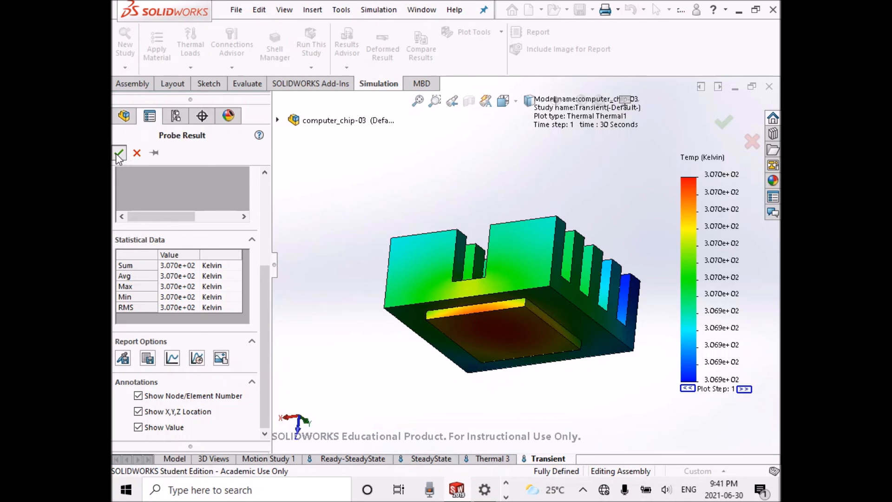